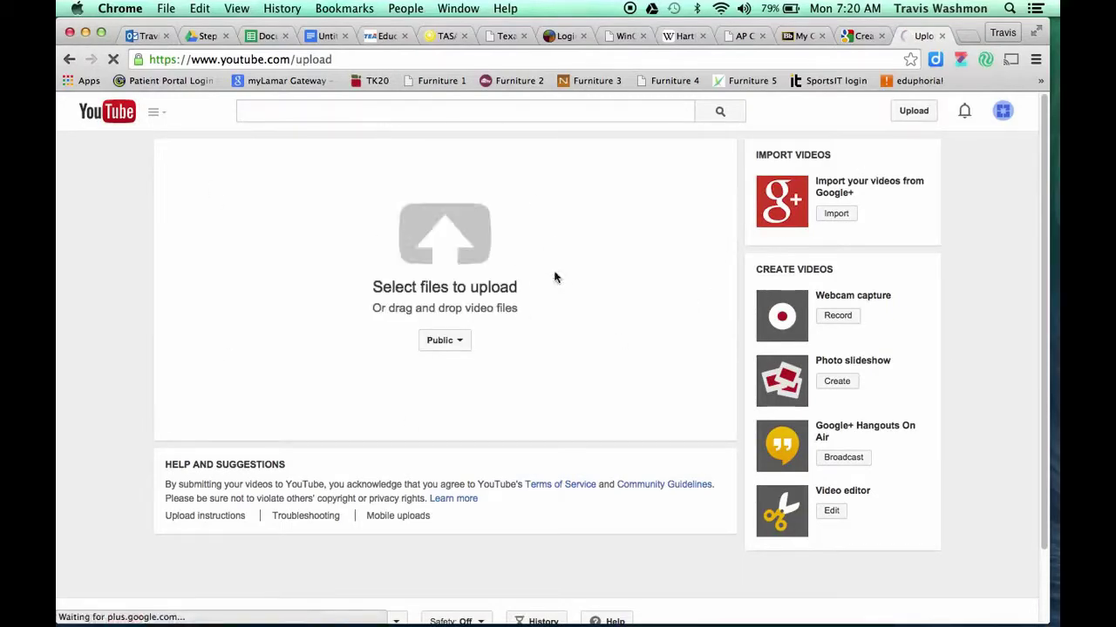
Step: Keep the upload's privacy as Public and try to upload the movie file dated 9-5-14 from the iPhoto movies
{"action": "left_click", "coordinate": [460, 342]}
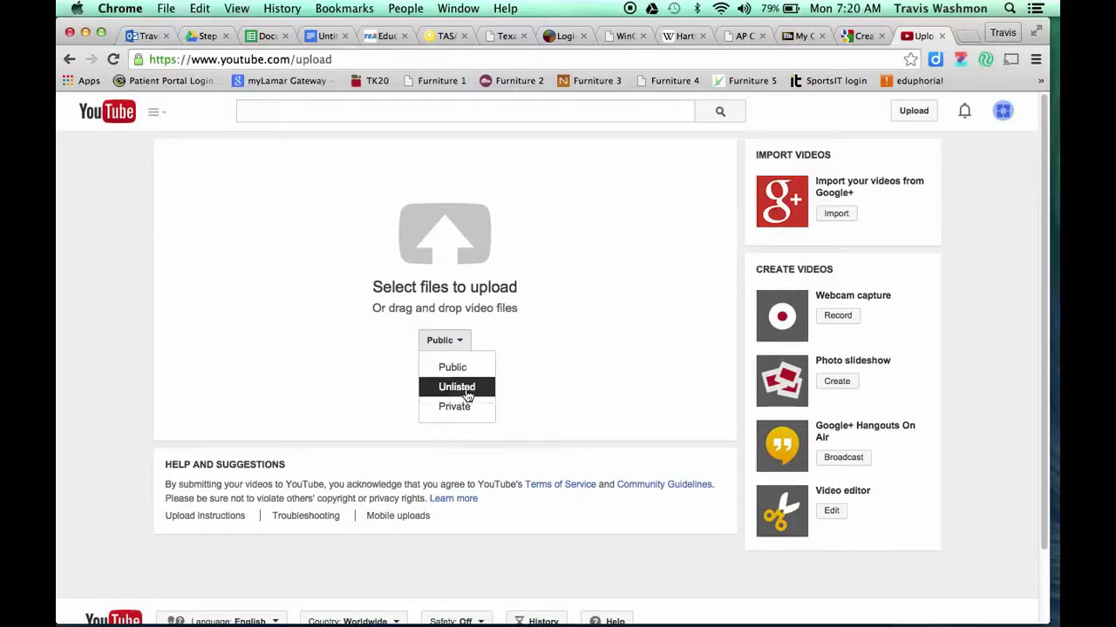
{"action": "left_click", "coordinate": [454, 367]}
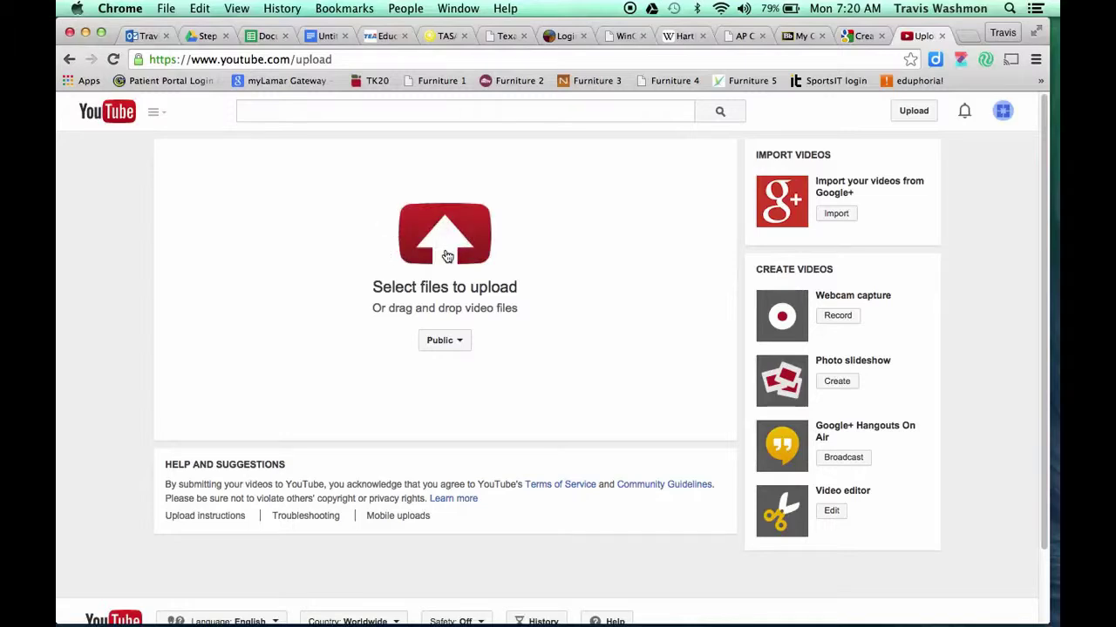
{"action": "left_click", "coordinate": [446, 256]}
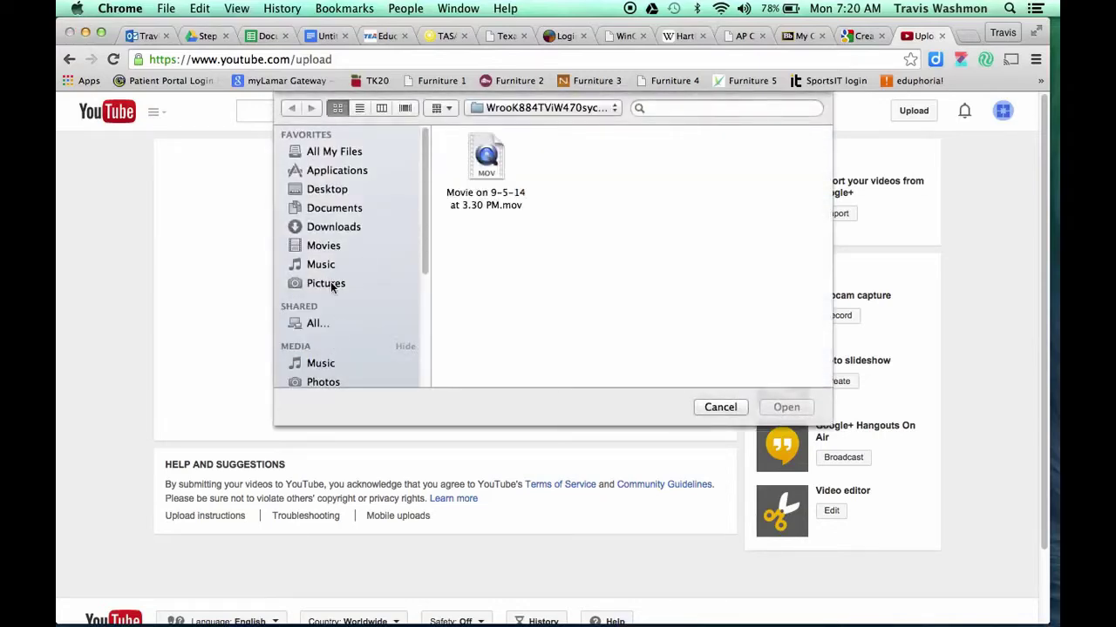
{"action": "scroll", "coordinate": [330, 281], "scroll_direction": "down", "scroll_amount": 2}
{"action": "left_click", "coordinate": [322, 356]}
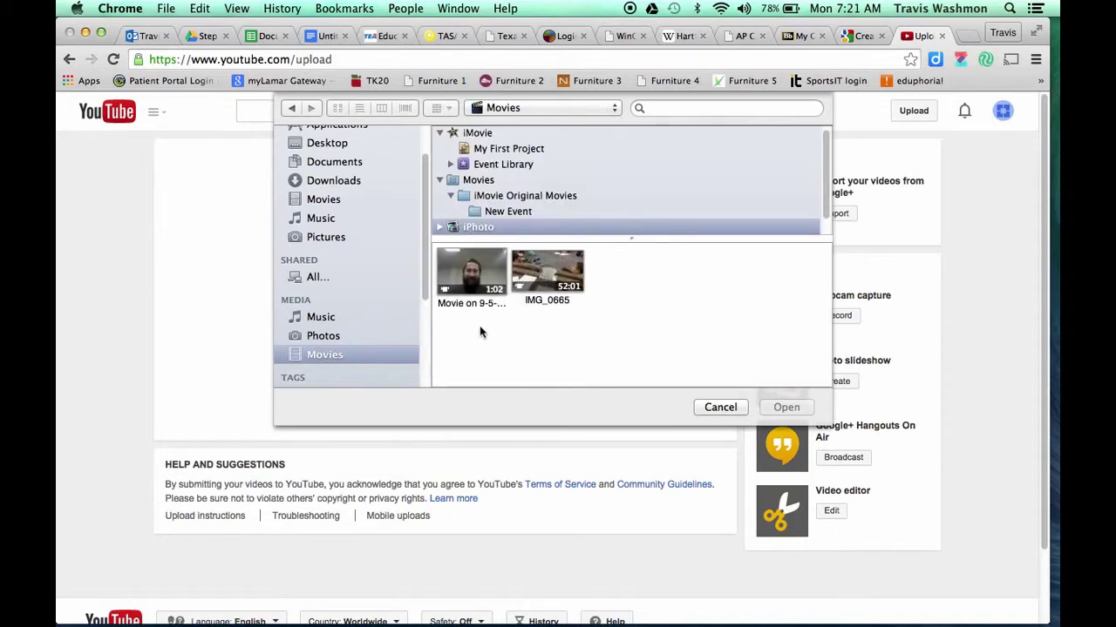
{"action": "double_click", "coordinate": [475, 271]}
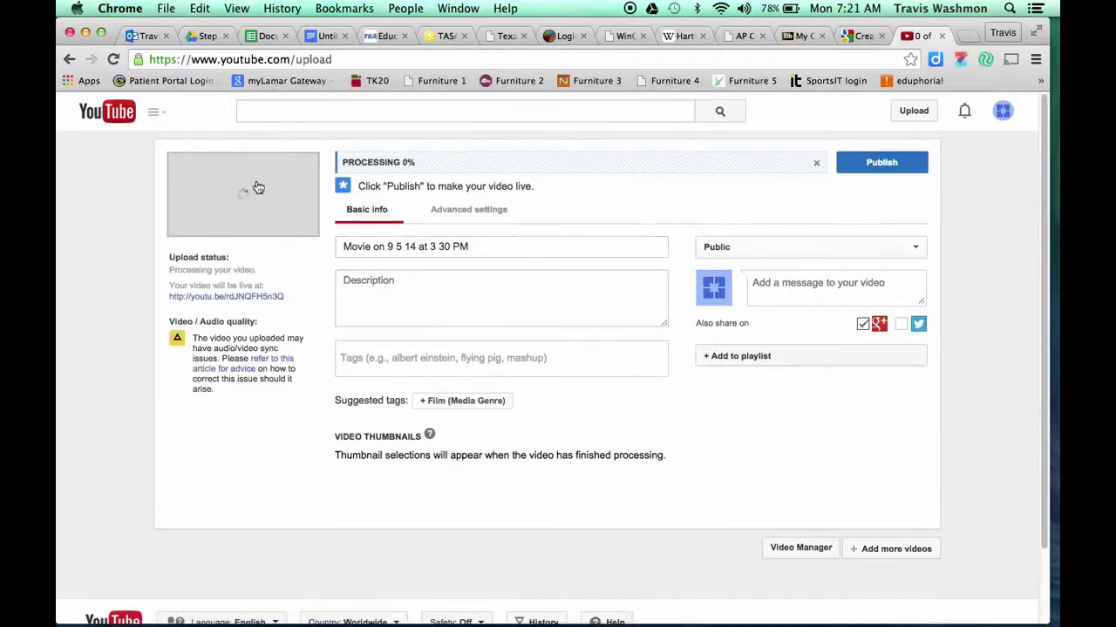
Step: Replace the video title with "The Incredible" followed by the teacher's title and surname
{"action": "triple_click", "coordinate": [504, 247]}
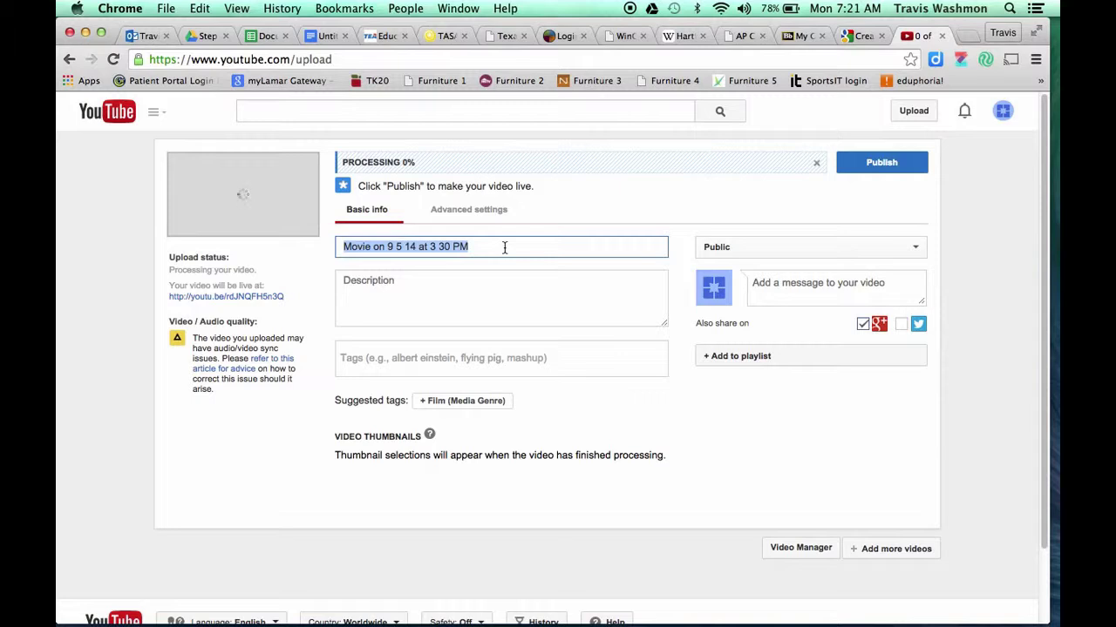
{"action": "key", "text": "BackSpace"}
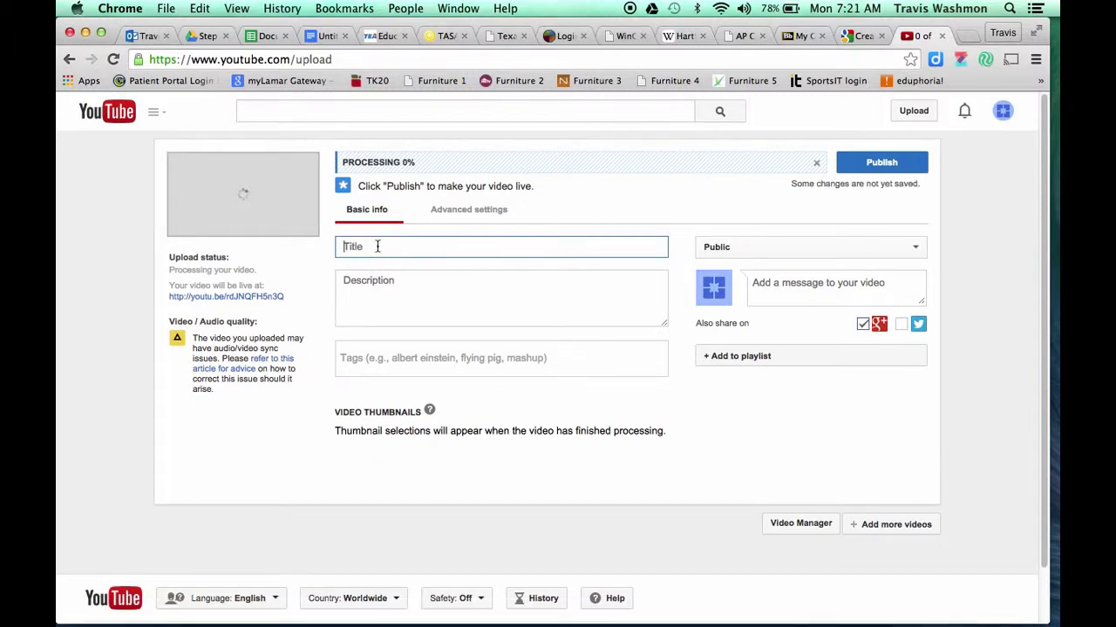
{"action": "left_click", "coordinate": [377, 247]}
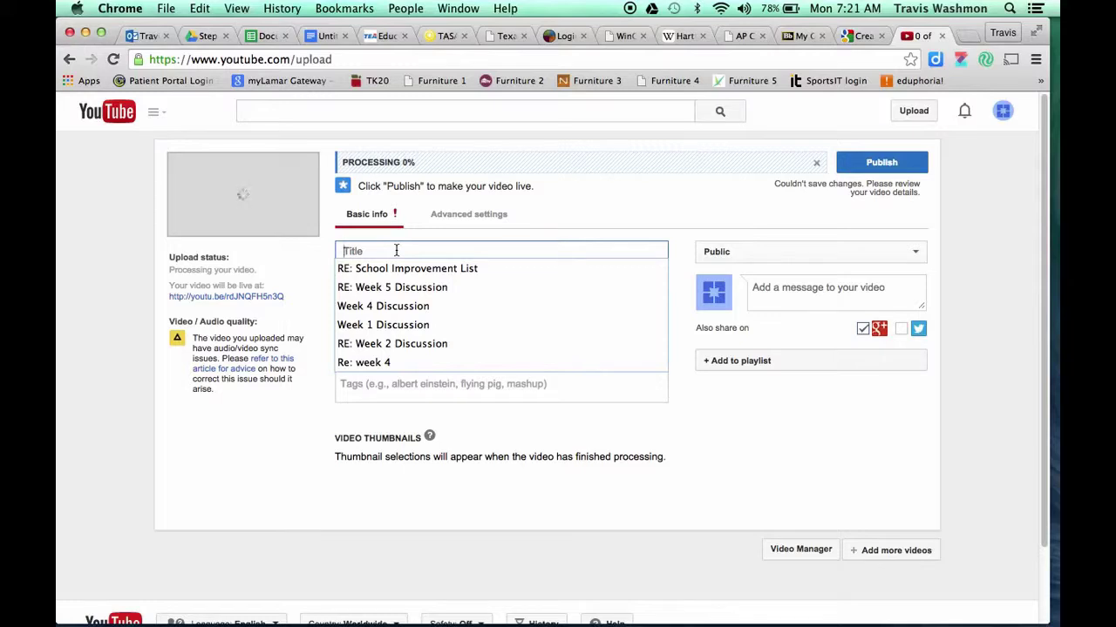
{"action": "type", "text": "M"}
{"action": "key", "text": "BackSpace"}
{"action": "type", "text": "The l"}
{"action": "type", "text": "ncredible Mr. Washmon"}
Step: Enter a description saying the teacher, by name, "introduces open house for Coppell High School 2014-15."
{"action": "left_click", "coordinate": [488, 279]}
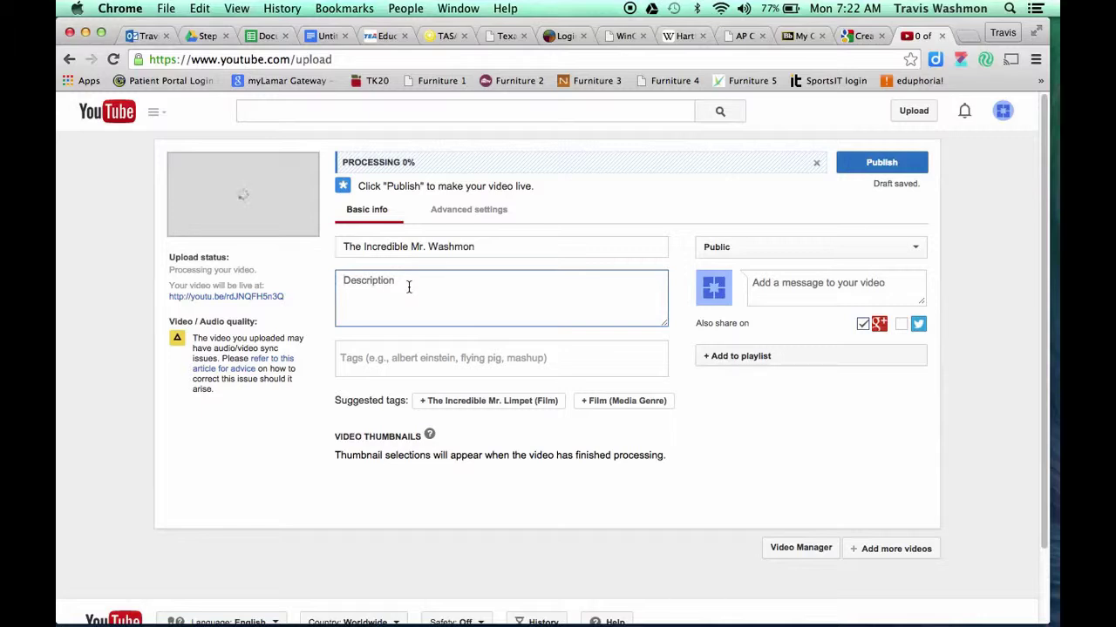
{"action": "type", "text": "Mr. Washmon "}
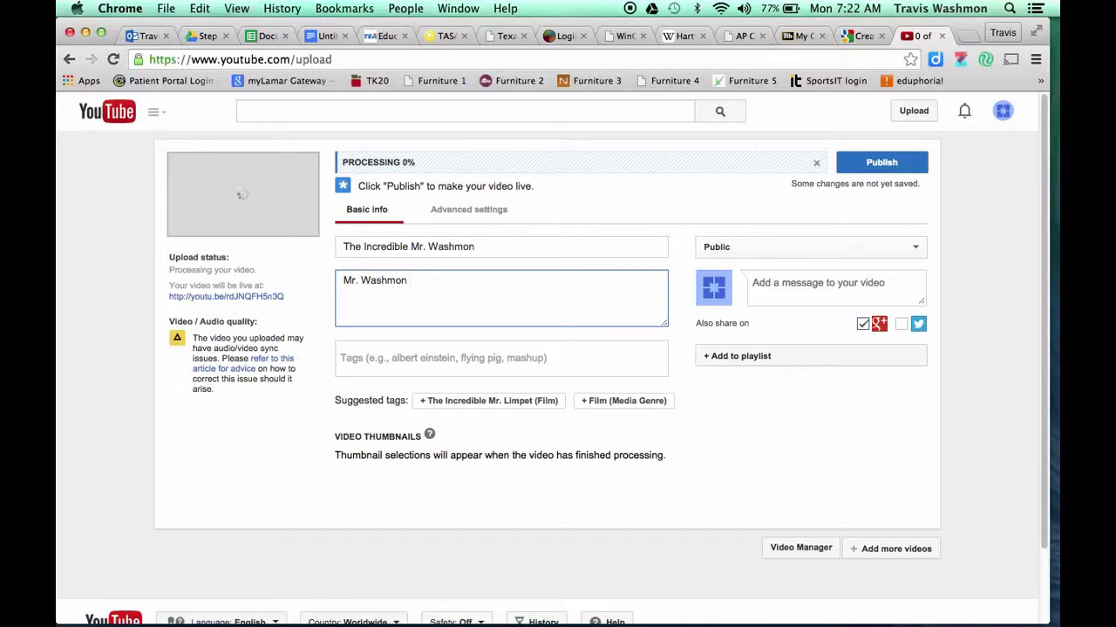
{"action": "type", "text": "introducse"}
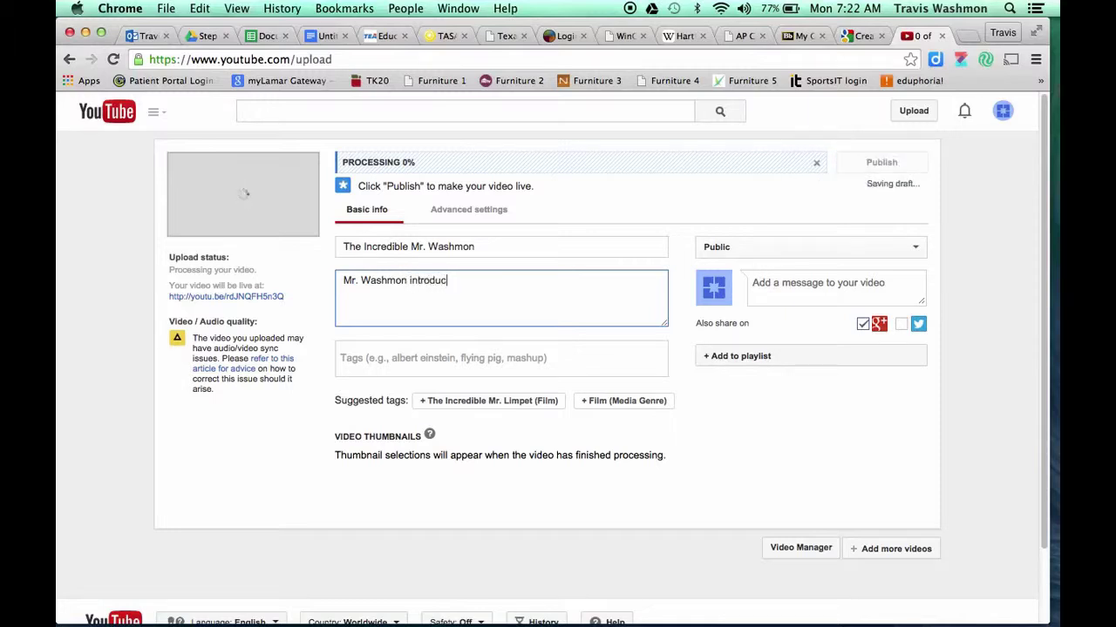
{"action": "key", "text": "BackSpace"}
{"action": "key", "text": "BackSpace"}
{"action": "type", "text": "es"}
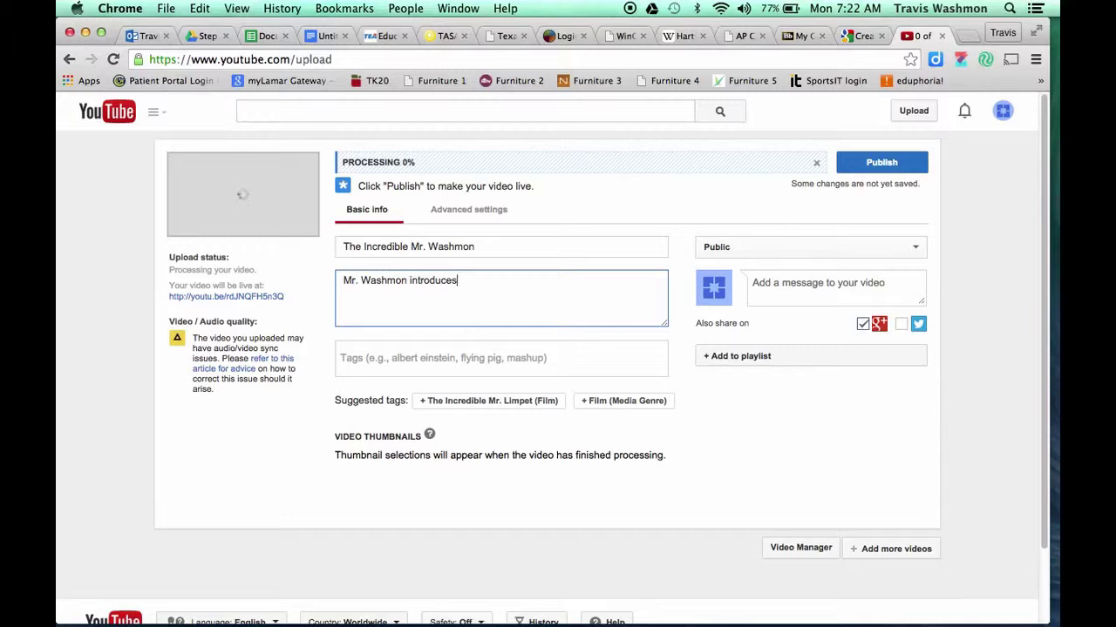
{"action": "type", "text": " open house for Coppell High SA"}
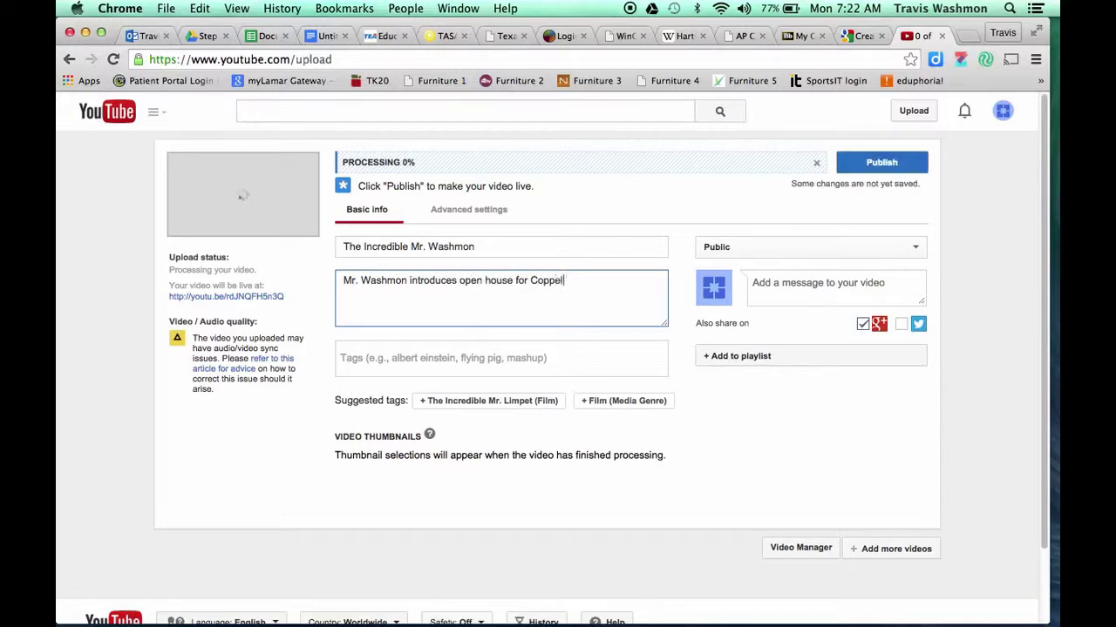
{"action": "key", "text": "BackSpace"}
{"action": "type", "text": "school"}
{"action": "key", "text": "BackSpace"}
{"action": "key", "text": "BackSpace"}
{"action": "key", "text": "BackSpace"}
{"action": "key", "text": "BackSpace"}
{"action": "key", "text": "BackSpace"}
{"action": "key", "text": "BackSpace"}
{"action": "key", "text": "BackSpace"}
{"action": "type", "text": "School 2014-15."}
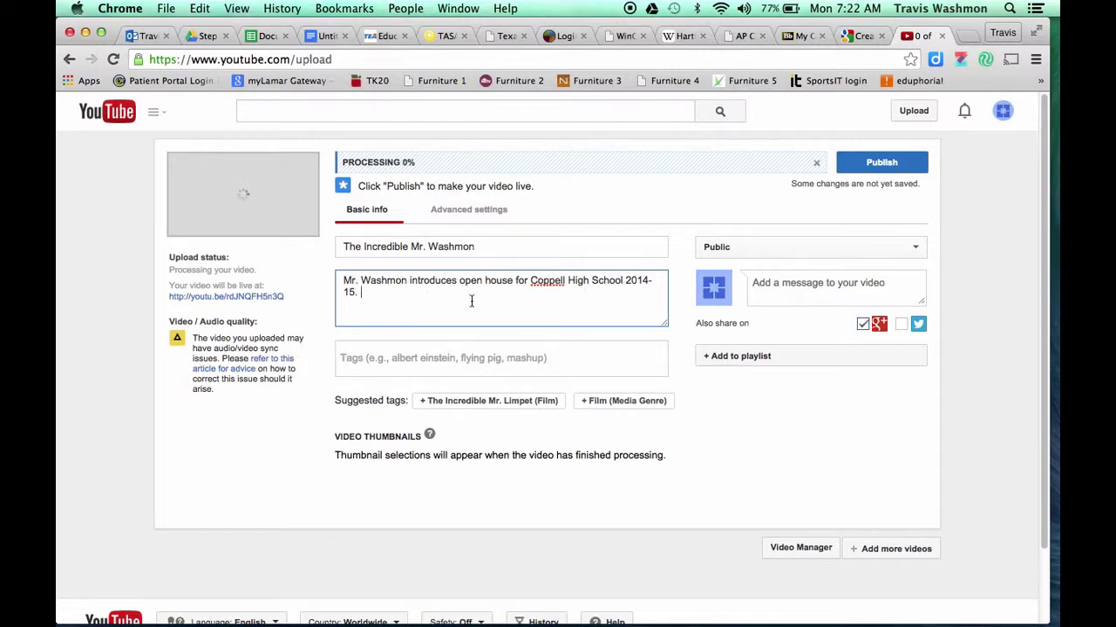
{"action": "left_click", "coordinate": [414, 357]}
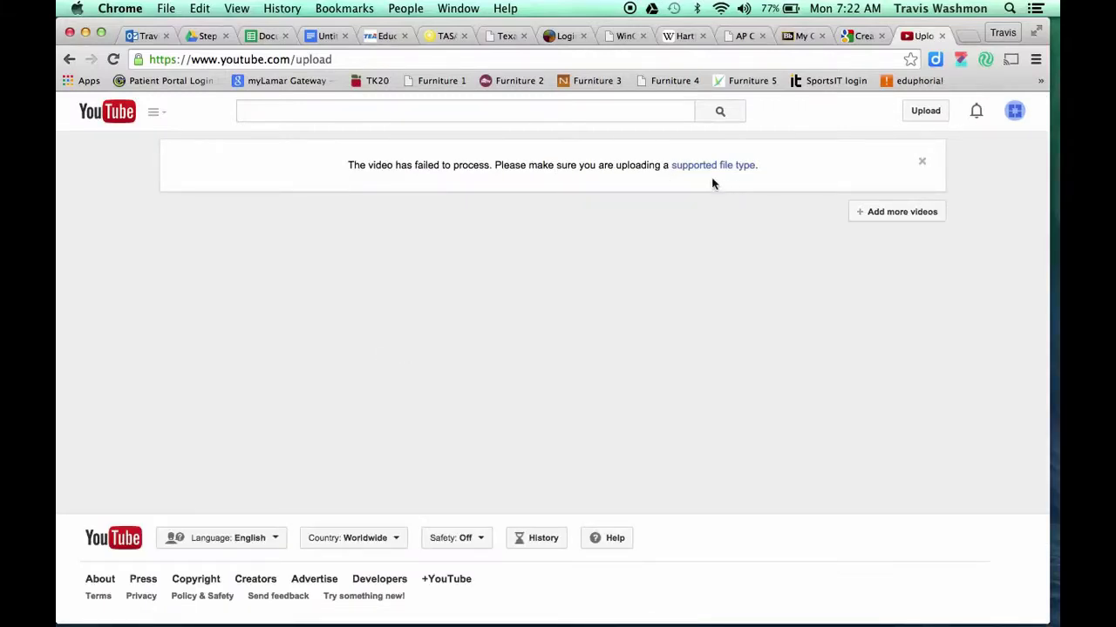
Step: Dismiss the failed upload and upload the video "How to add a Blog to Weebly" from the Movies folder
{"action": "left_click", "coordinate": [923, 165]}
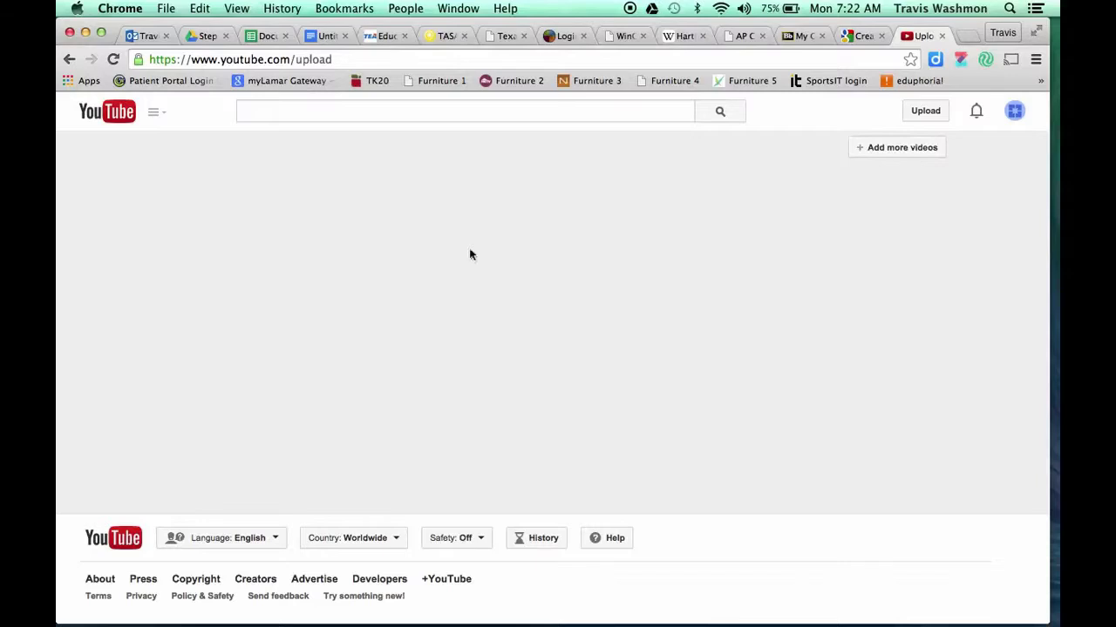
{"action": "left_click", "coordinate": [912, 152]}
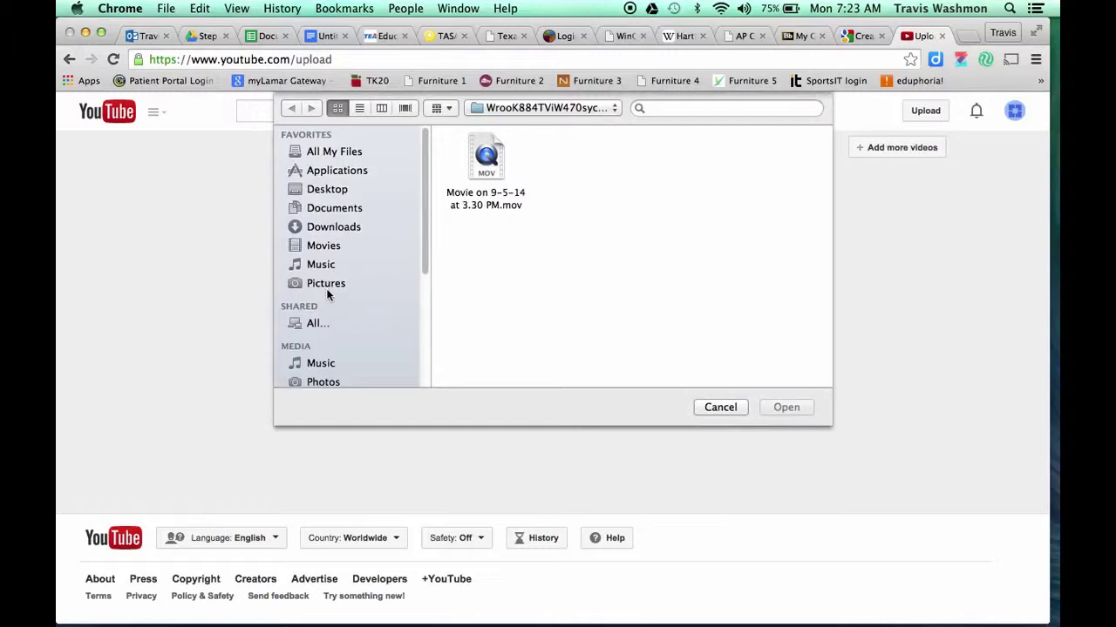
{"action": "left_click", "coordinate": [331, 251]}
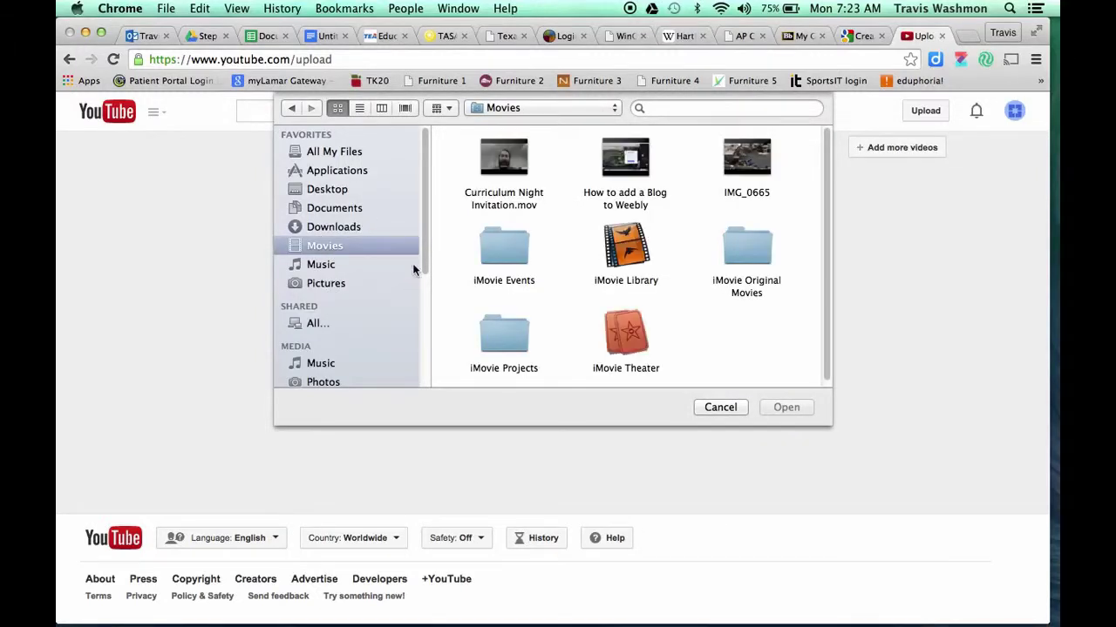
{"action": "left_click", "coordinate": [624, 199]}
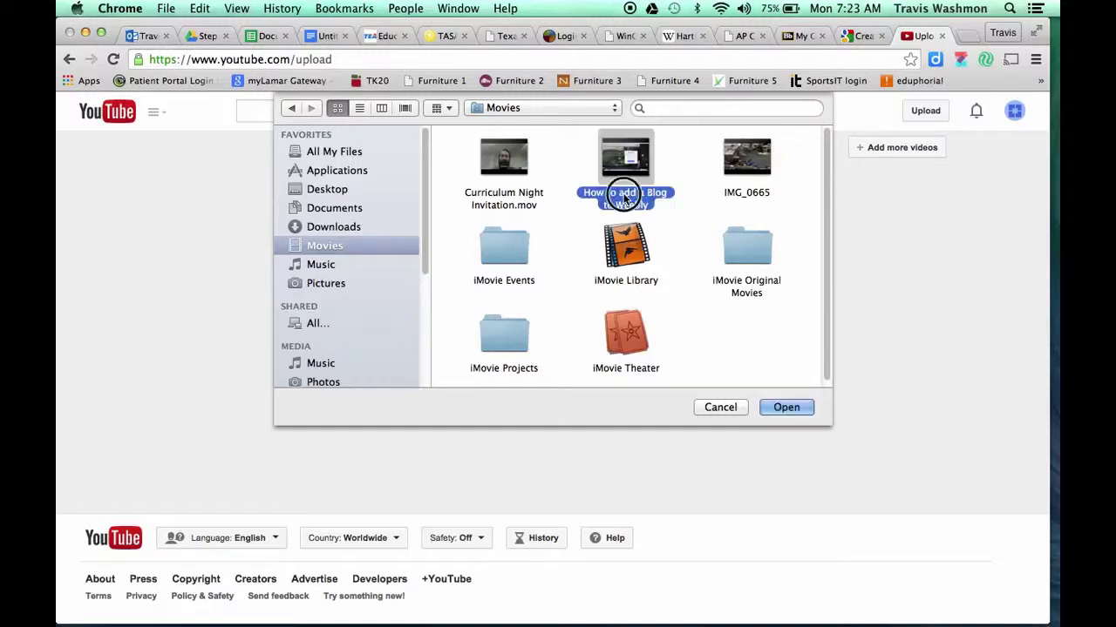
{"action": "double_click", "coordinate": [624, 198]}
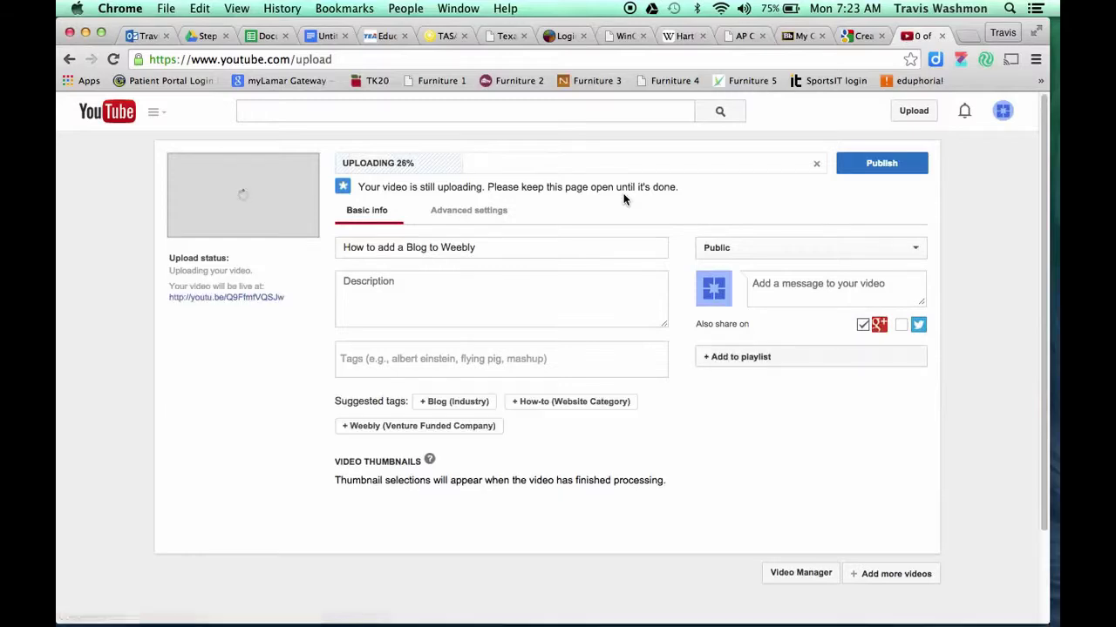
Step: Enter the teacher's name and "walks his students through the blog making process for Weebly.com." as the video description
{"action": "left_click", "coordinate": [515, 250]}
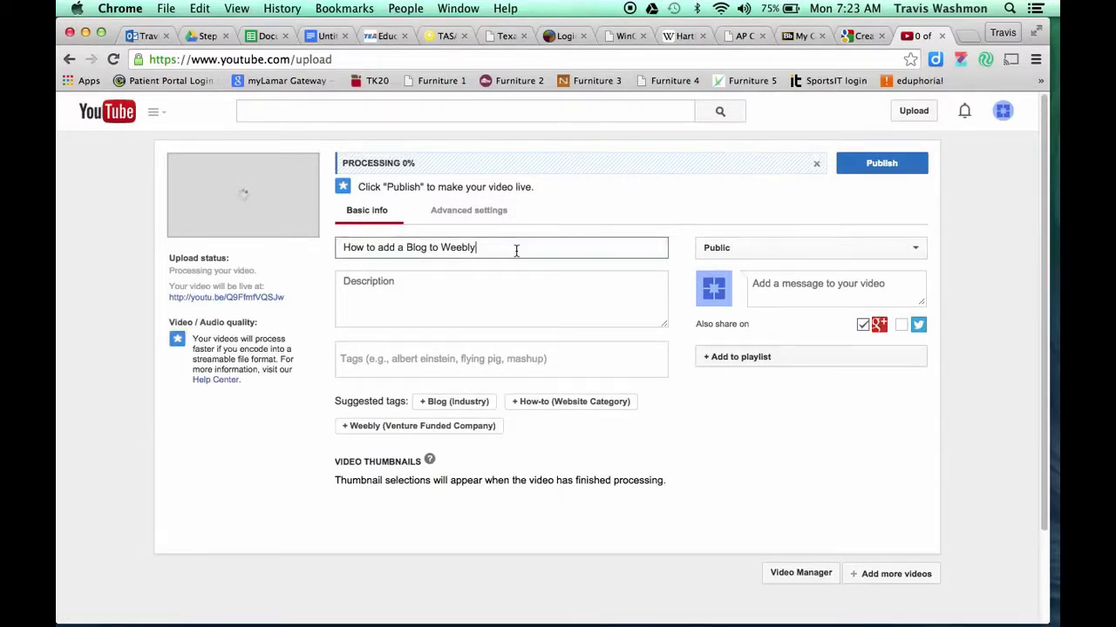
{"action": "left_click", "coordinate": [418, 291]}
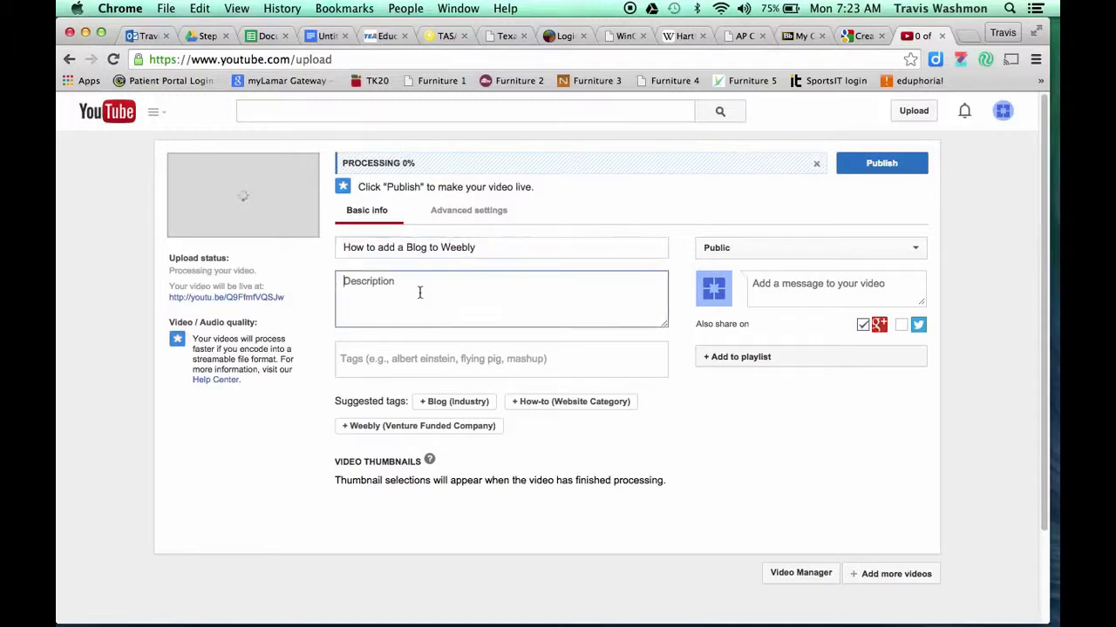
{"action": "type", "text": "Mr. Wash"}
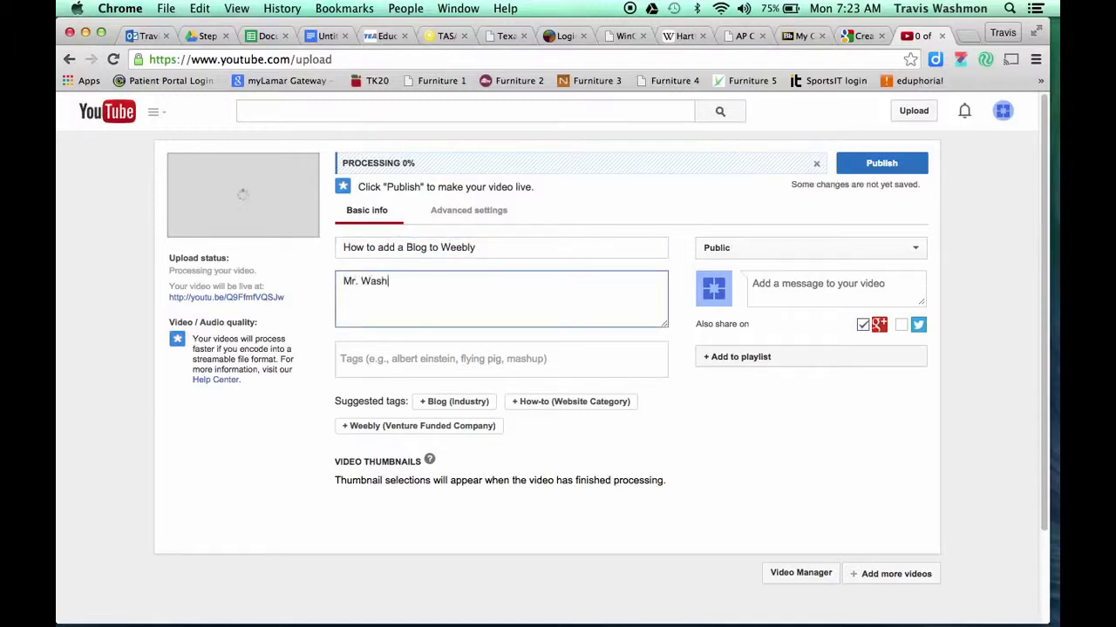
{"action": "type", "text": "mon walks his students thr"}
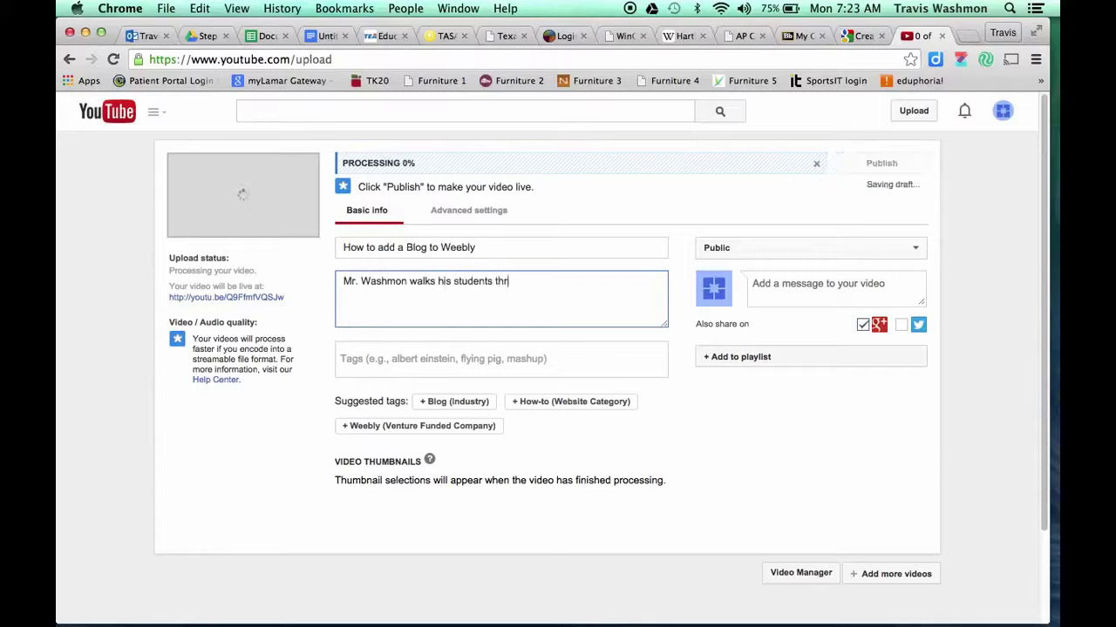
{"action": "type", "text": "ough the bl"}
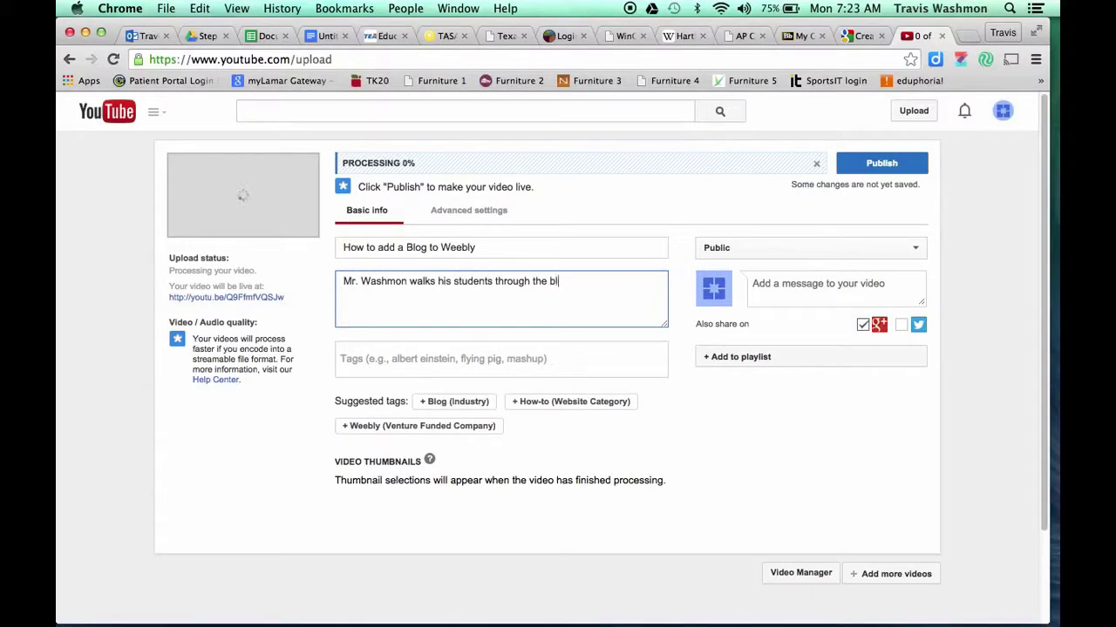
{"action": "type", "text": "og making process for"}
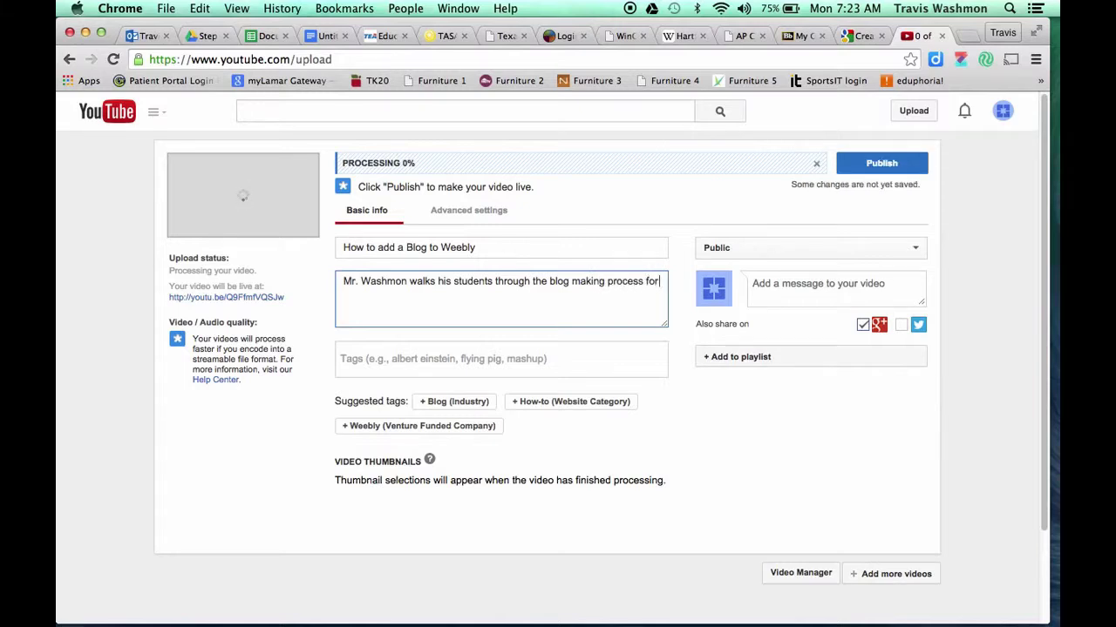
{"action": "type", "text": " Weebly.com."}
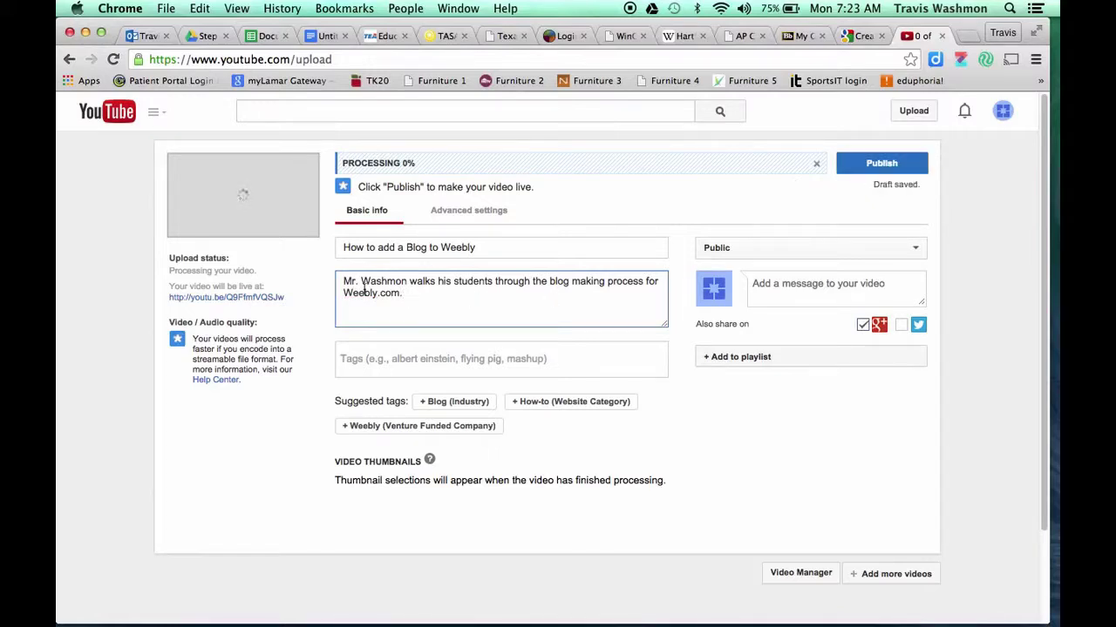
Step: Add the tags "blogs", "weebly" and the suggested Coppell High School (School) to the video
{"action": "left_click", "coordinate": [407, 359]}
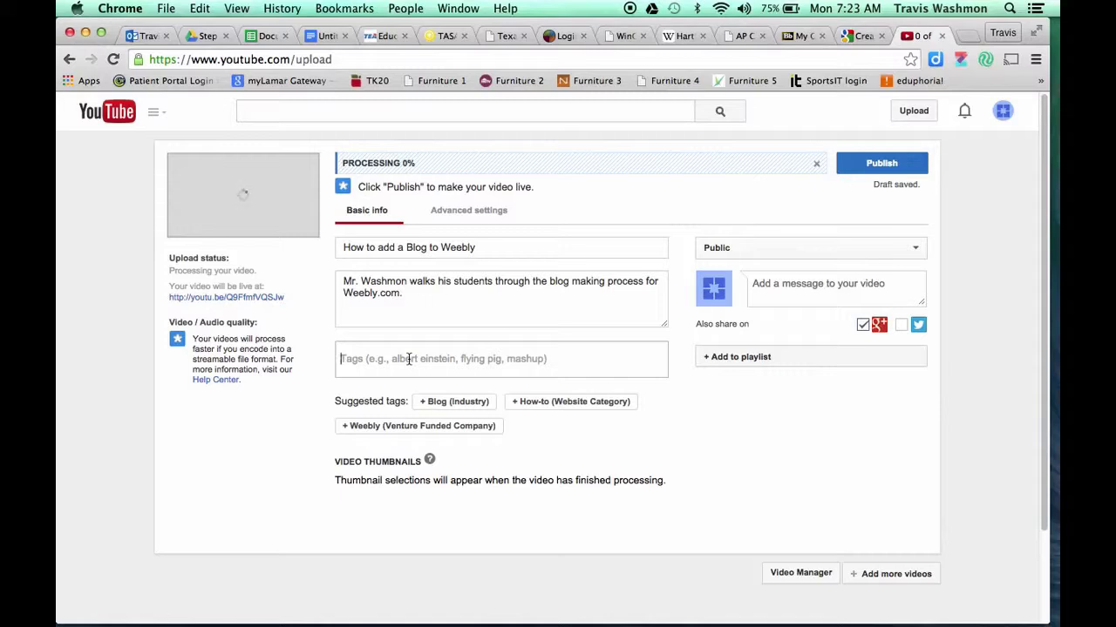
{"action": "type", "text": "blogs"}
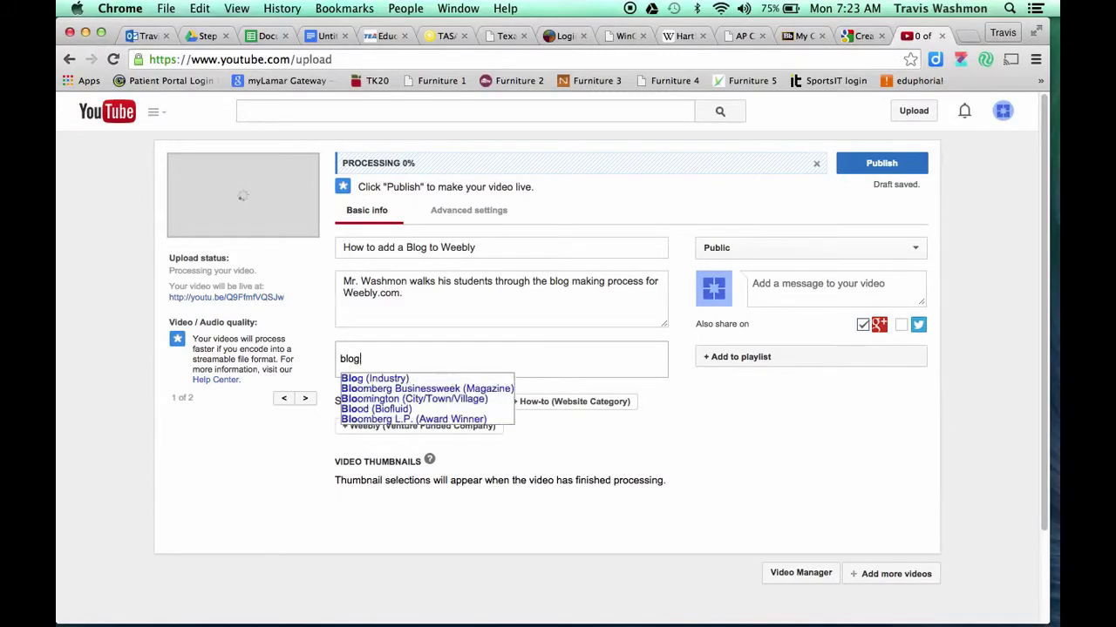
{"action": "key", "text": "Return"}
{"action": "type", "text": "eebly"}
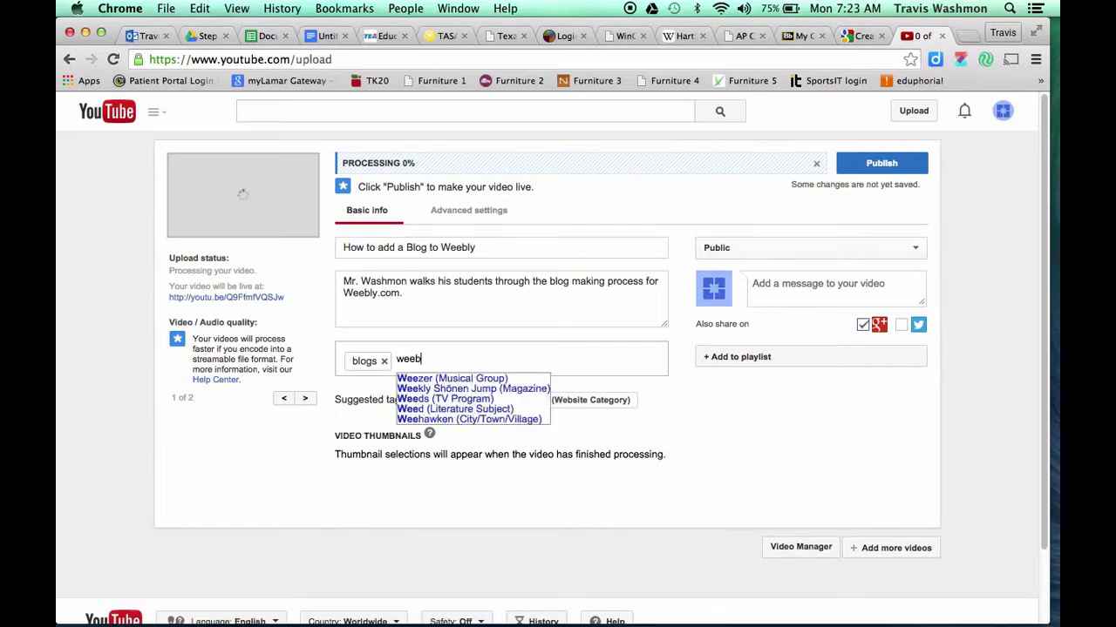
{"action": "key", "text": "Return"}
{"action": "type", "text": "coppell"}
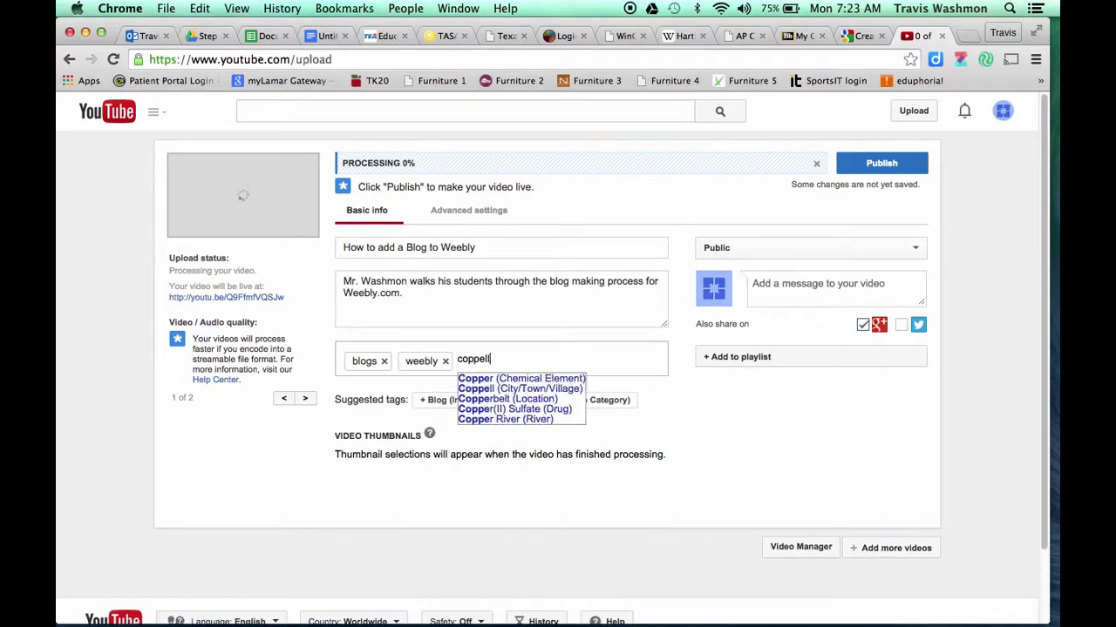
{"action": "type", "text": " high"}
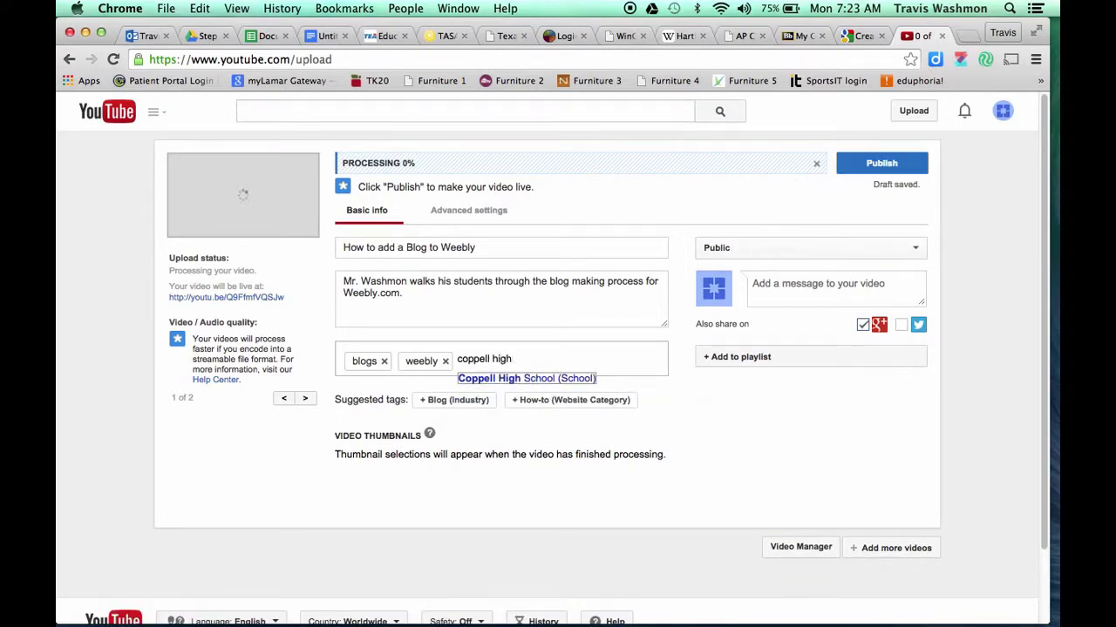
{"action": "key", "text": "Return"}
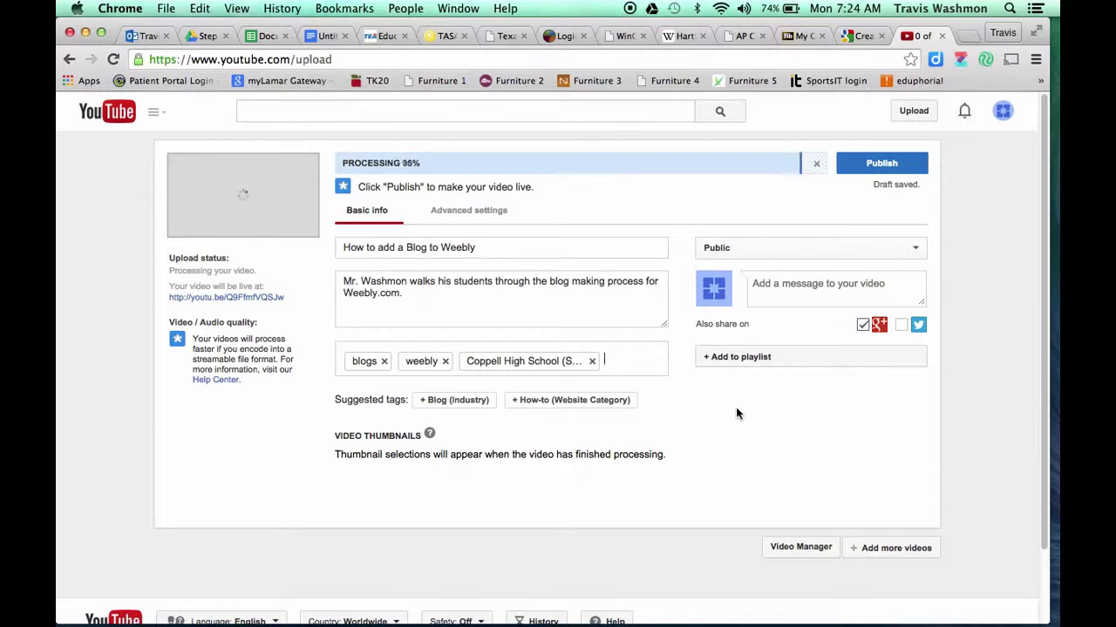
Step: Set the video's license and rights ownership to Creative Commons - Attribution in the advanced settings
{"action": "left_click", "coordinate": [455, 213]}
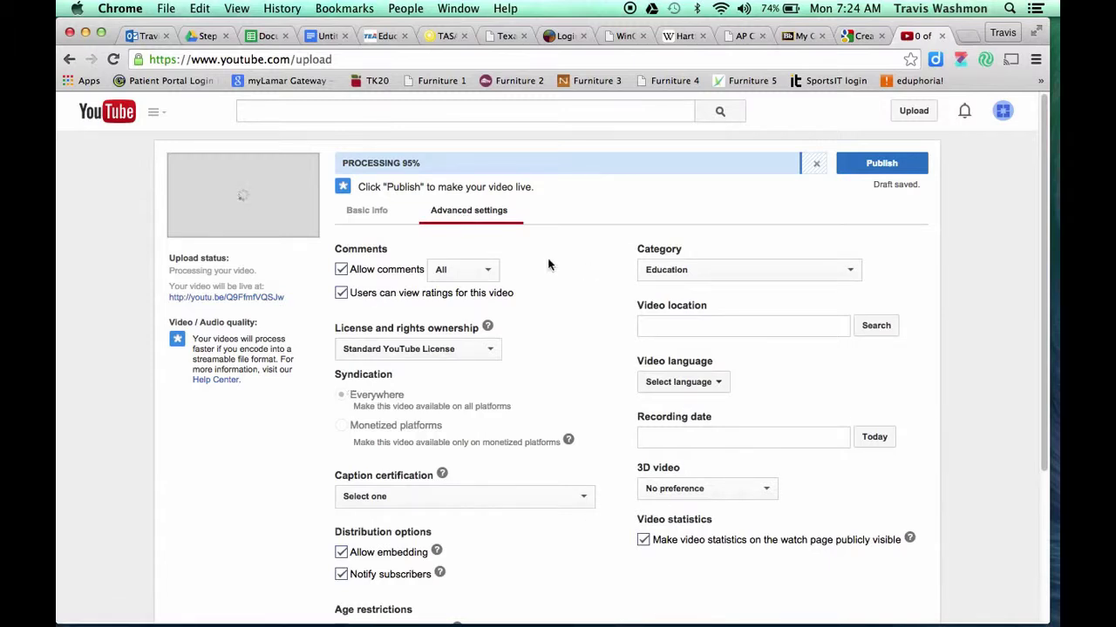
{"action": "scroll", "coordinate": [536, 292], "scroll_direction": "down", "scroll_amount": 2}
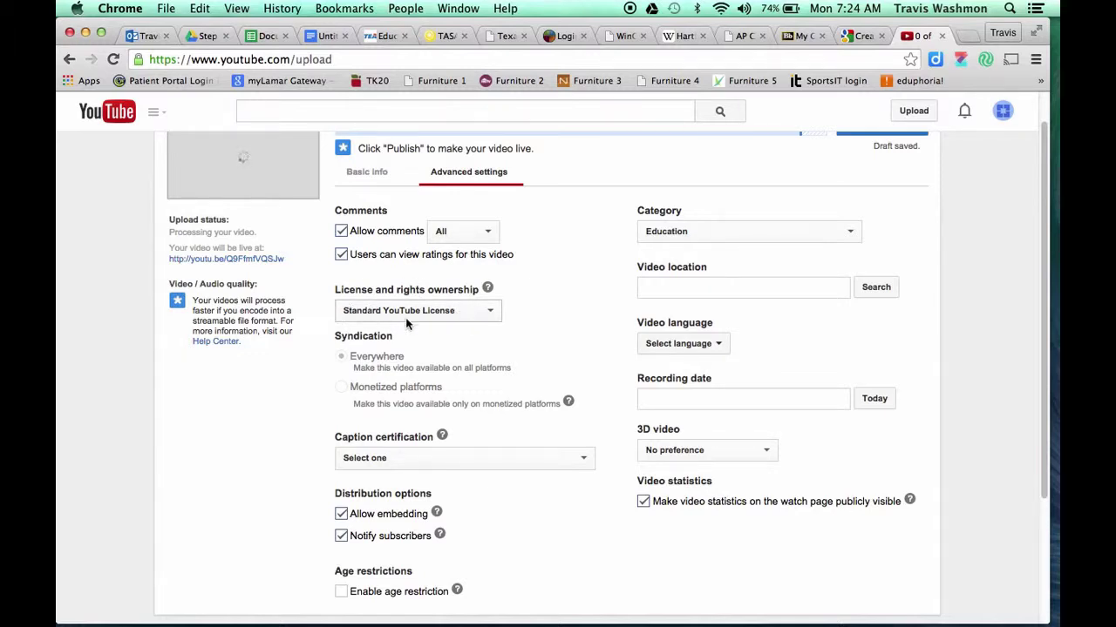
{"action": "left_click", "coordinate": [492, 312]}
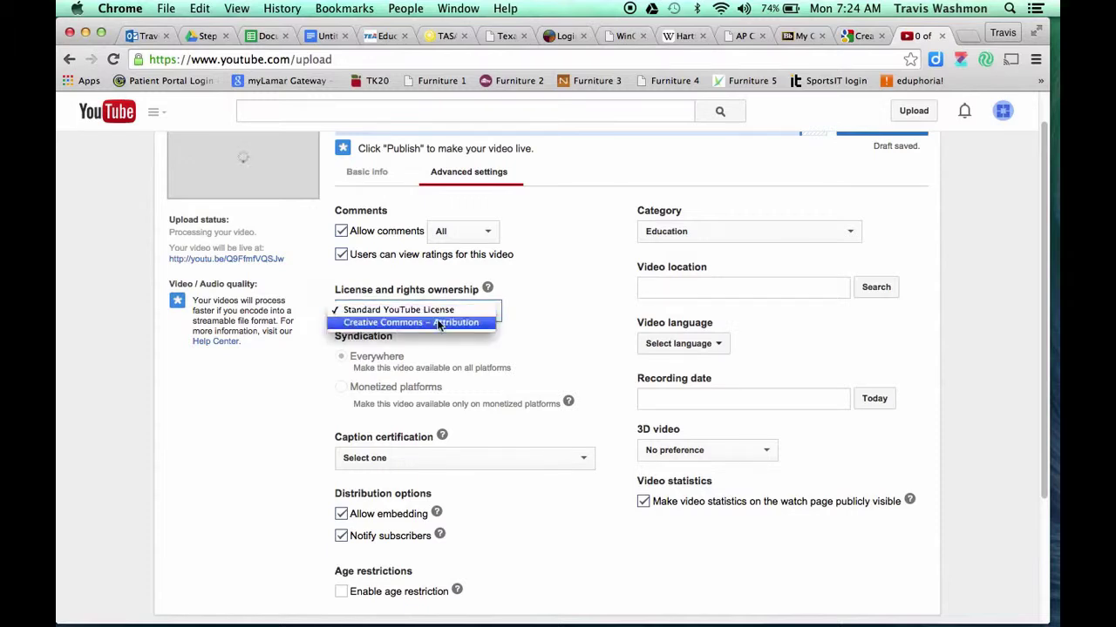
{"action": "left_click", "coordinate": [414, 323]}
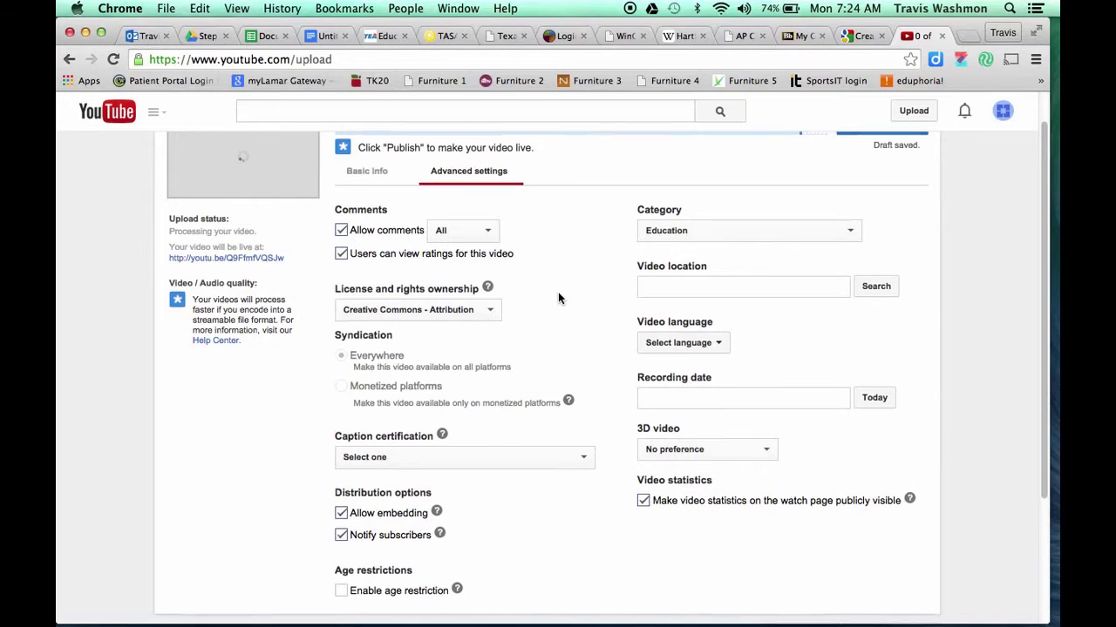
Step: Review the remaining advanced settings and choose Education as the video's category
{"action": "scroll", "coordinate": [558, 298], "scroll_direction": "down", "scroll_amount": 2}
{"action": "scroll", "coordinate": [558, 298], "scroll_direction": "up", "scroll_amount": 3}
{"action": "scroll", "coordinate": [557, 298], "scroll_direction": "down", "scroll_amount": 1}
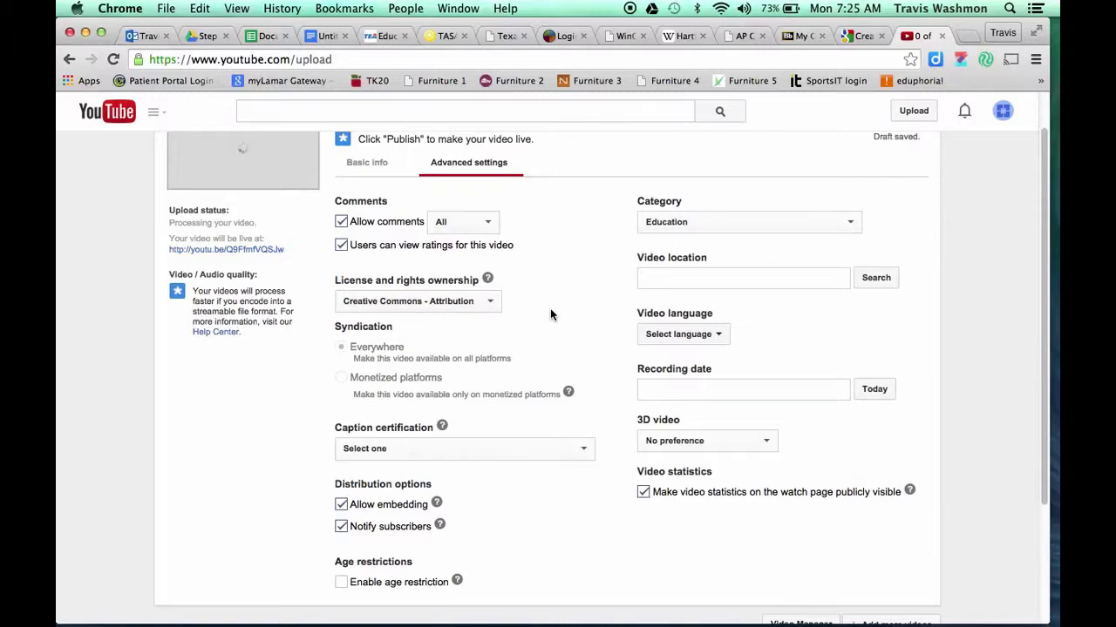
{"action": "scroll", "coordinate": [550, 314], "scroll_direction": "down", "scroll_amount": 3}
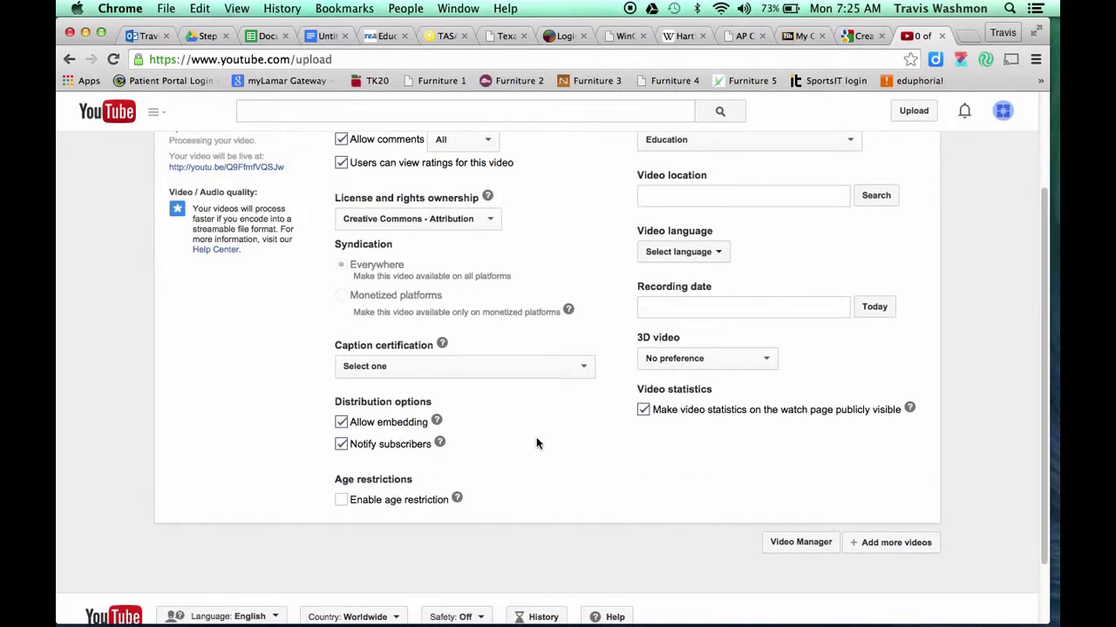
{"action": "scroll", "coordinate": [536, 444], "scroll_direction": "up", "scroll_amount": 1}
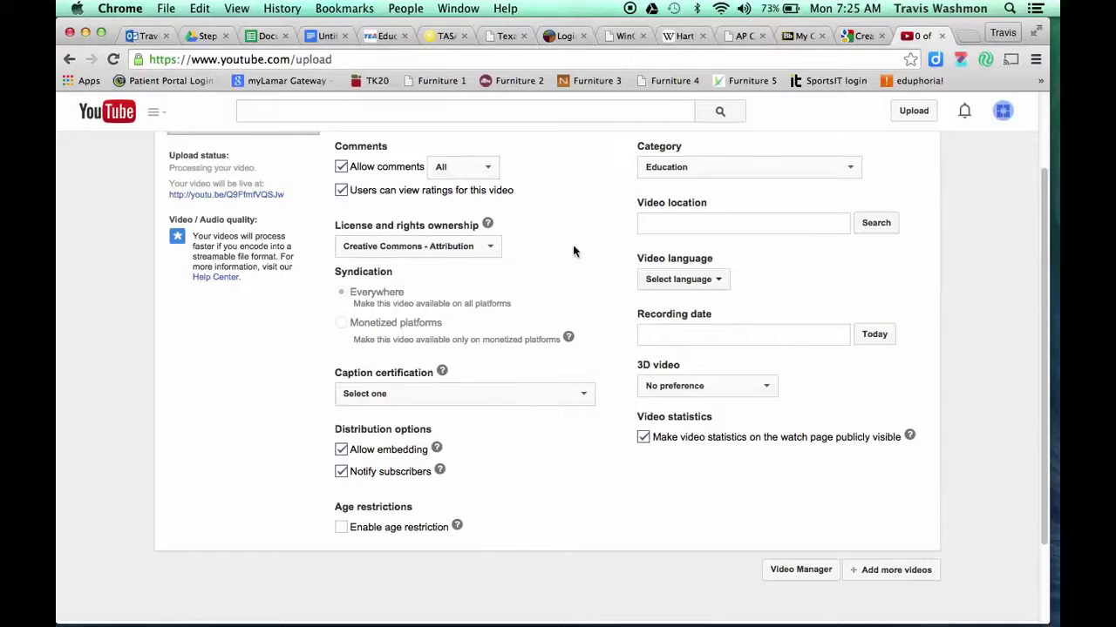
{"action": "scroll", "coordinate": [573, 251], "scroll_direction": "up", "scroll_amount": 3}
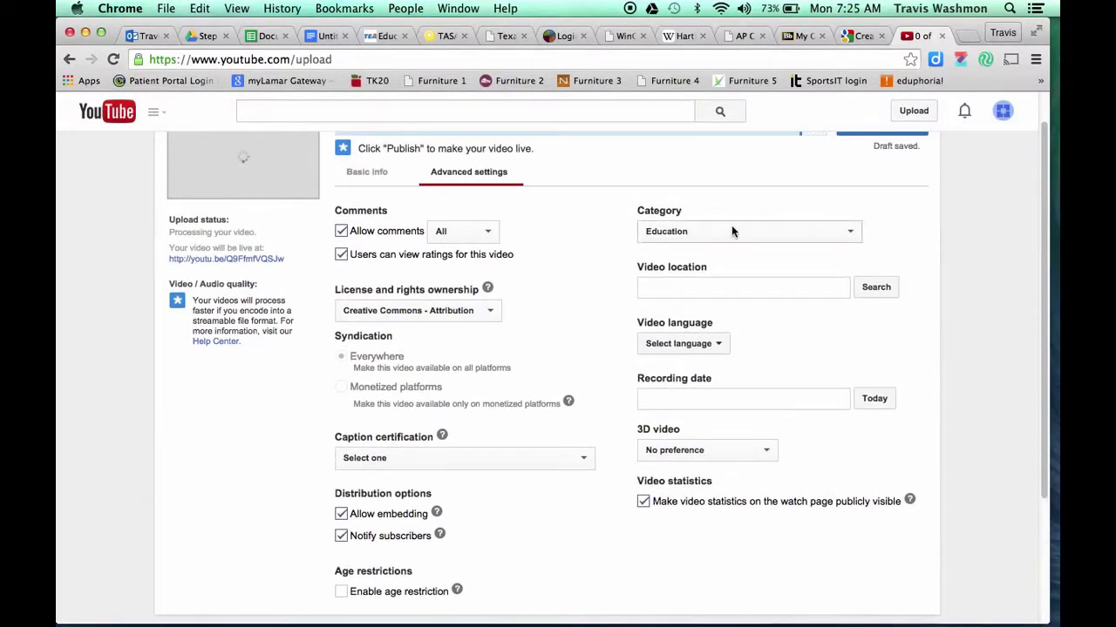
{"action": "left_click", "coordinate": [731, 231]}
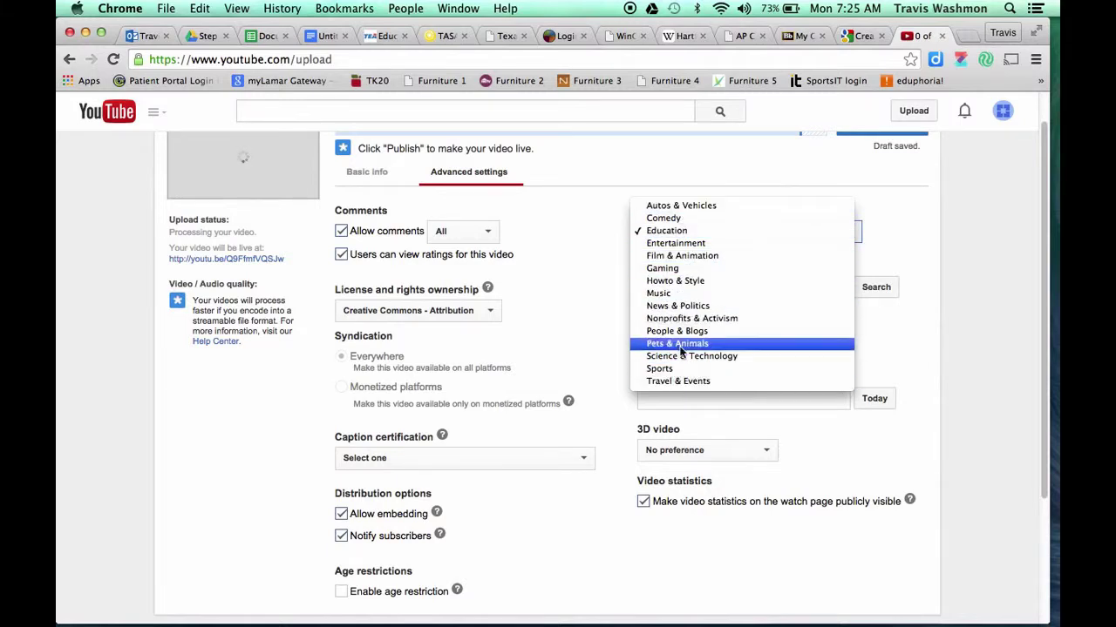
{"action": "left_click", "coordinate": [667, 230]}
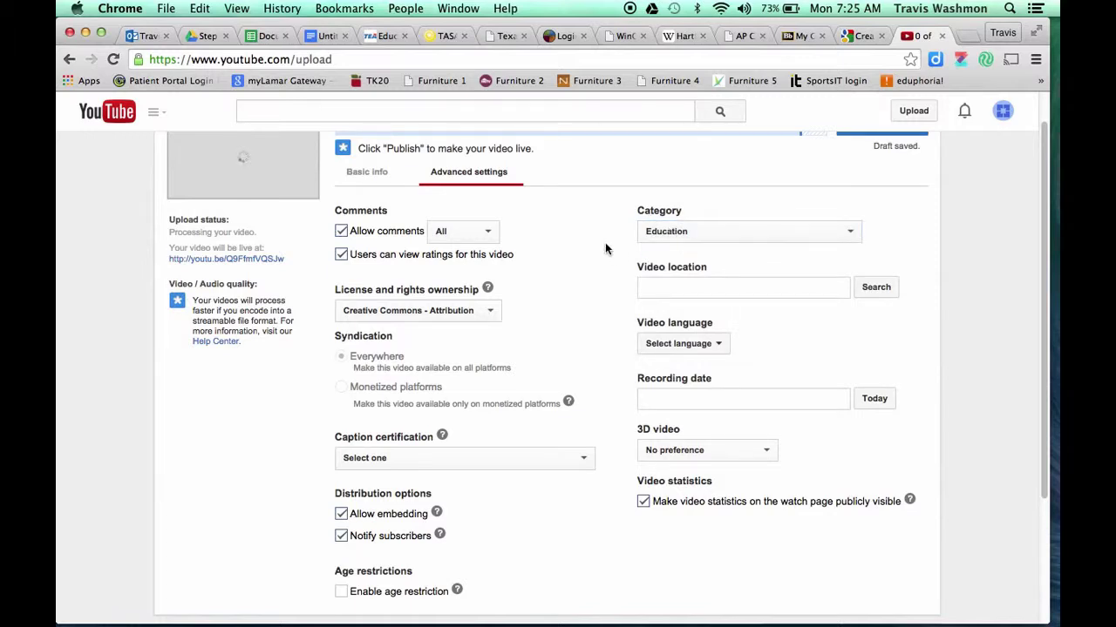
Step: Set the video's recording date to today, April 20, 2015, and look over the advanced settings
{"action": "left_click", "coordinate": [693, 399]}
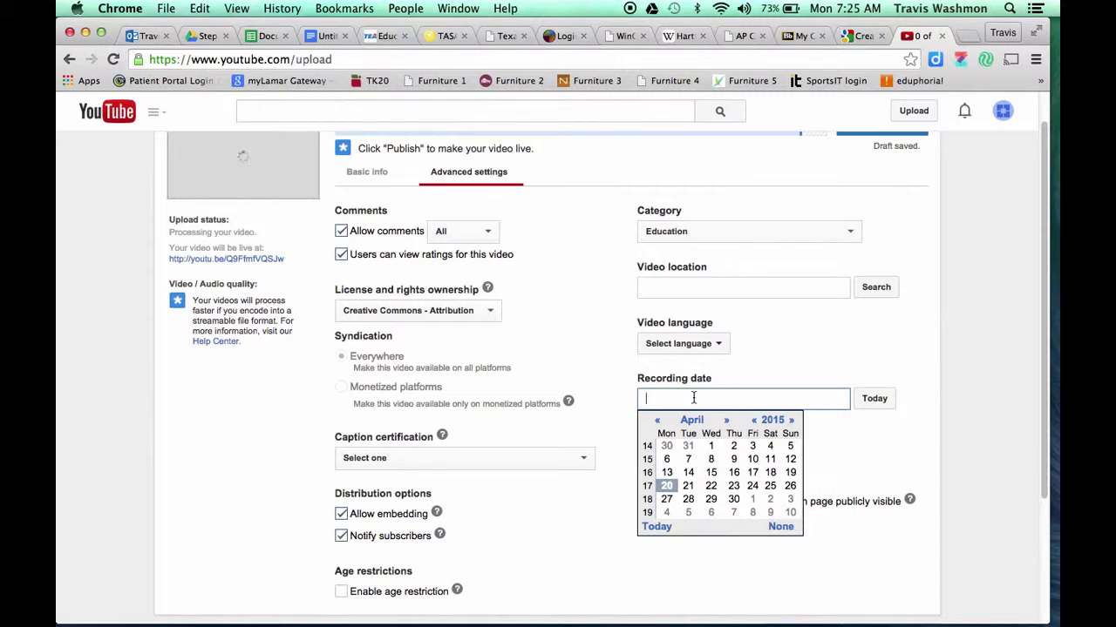
{"action": "left_click", "coordinate": [874, 398]}
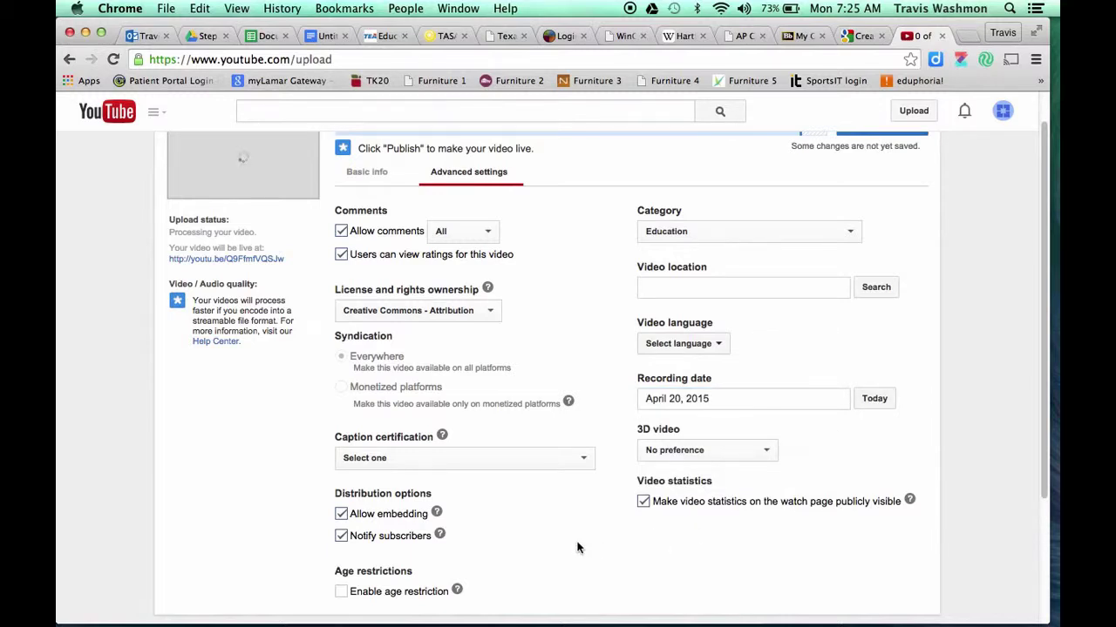
{"action": "scroll", "coordinate": [607, 485], "scroll_direction": "down", "scroll_amount": 3}
{"action": "scroll", "coordinate": [606, 485], "scroll_direction": "up", "scroll_amount": 4}
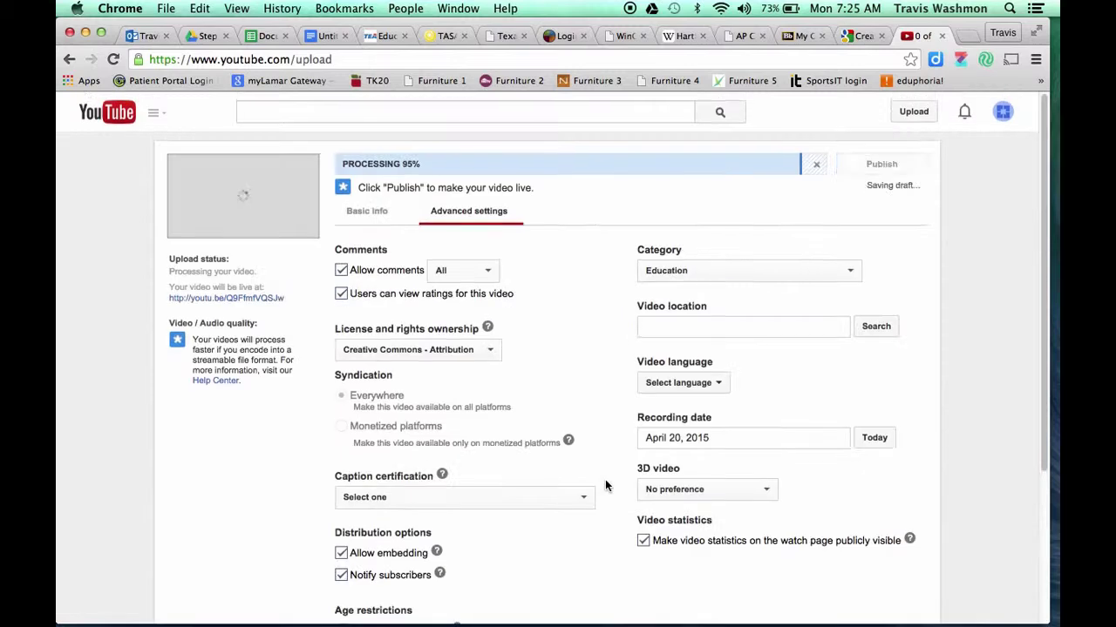